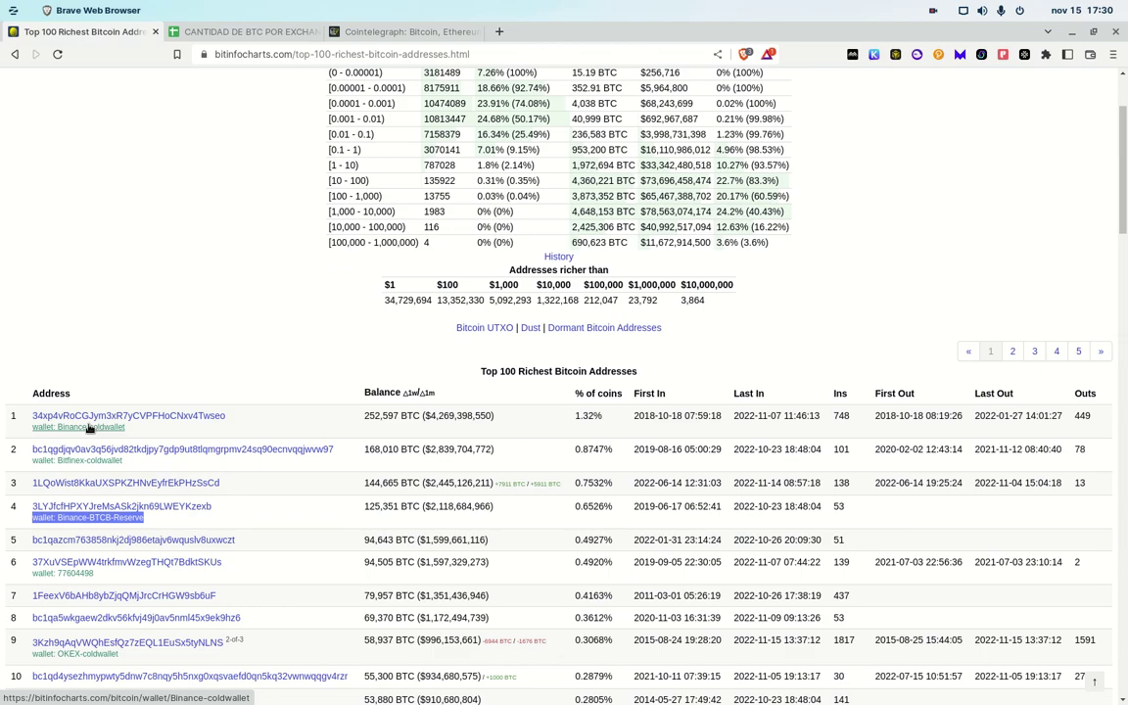
Open the Binance-coldwallet page from the top of the richest addresses list and check its BTC balance and share of all coins
left_click(88, 428)
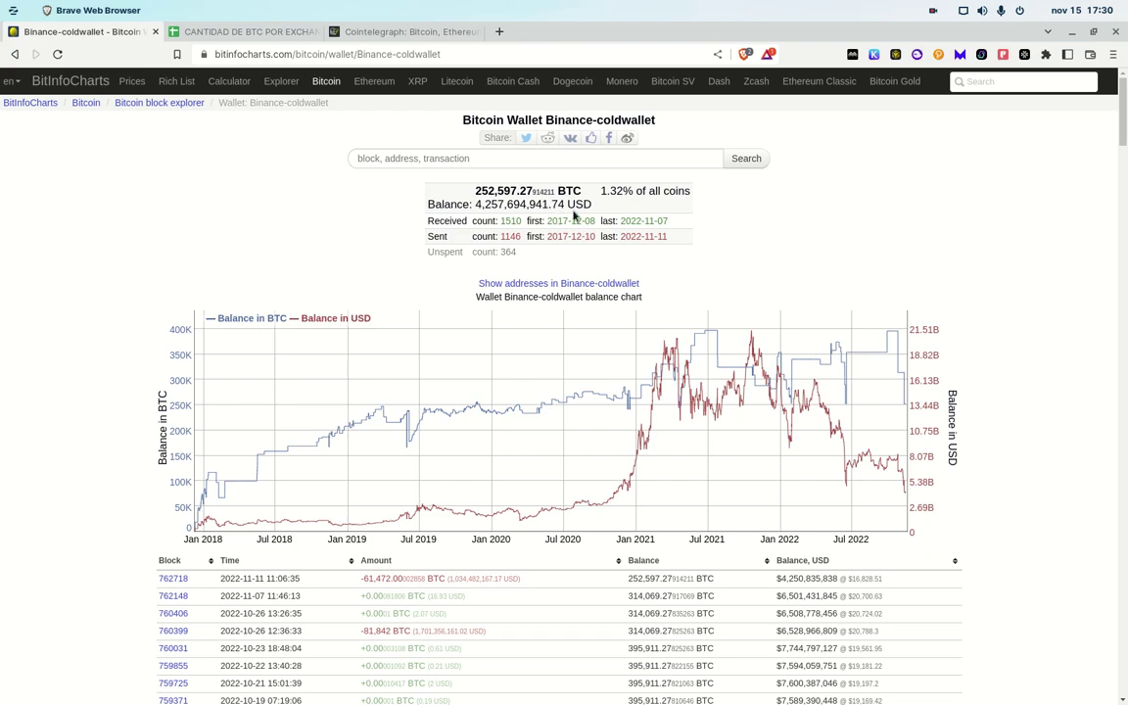
left_click_drag(583, 191, 479, 189)
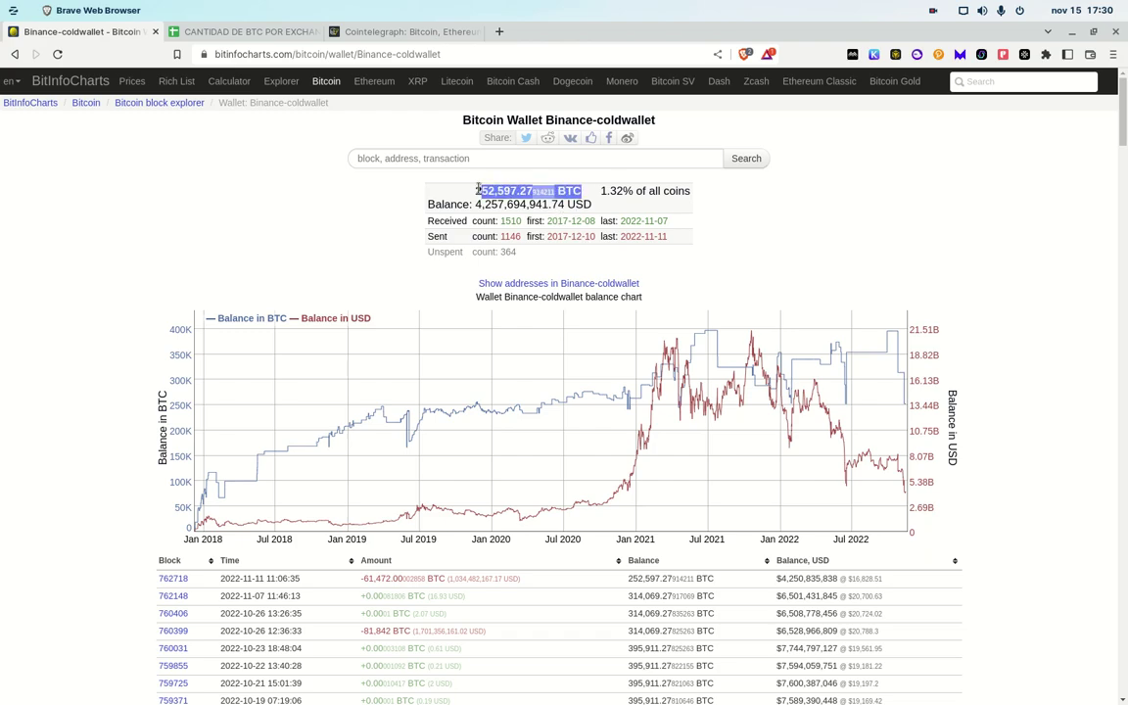
left_click_drag(631, 172, 541, 178)
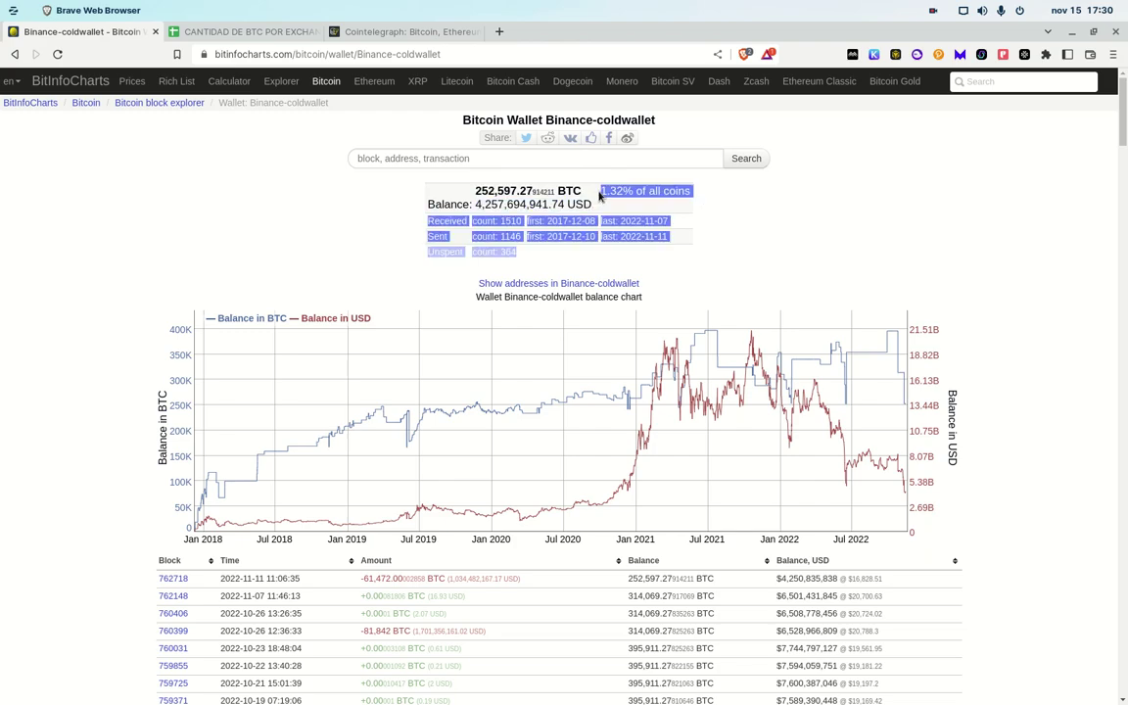
left_click(601, 199)
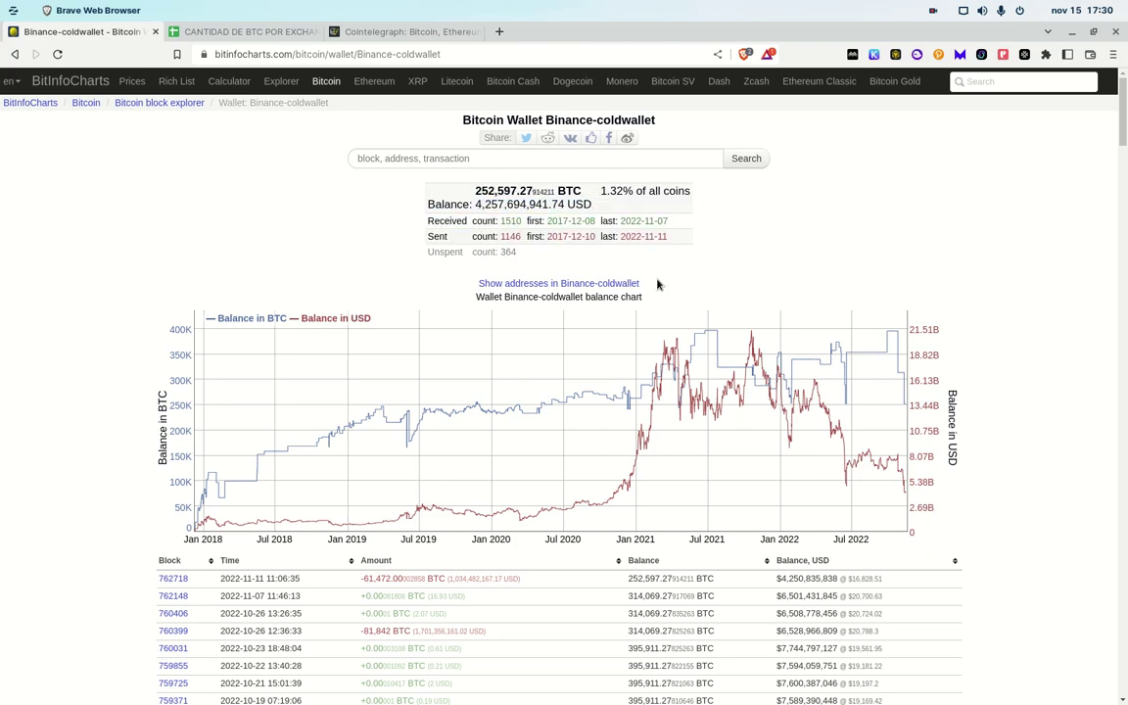
Review the Binance-coldwallet transaction history, comparing recent deposits and withdrawals with the balance chart
scroll(486, 343, "down", 3)
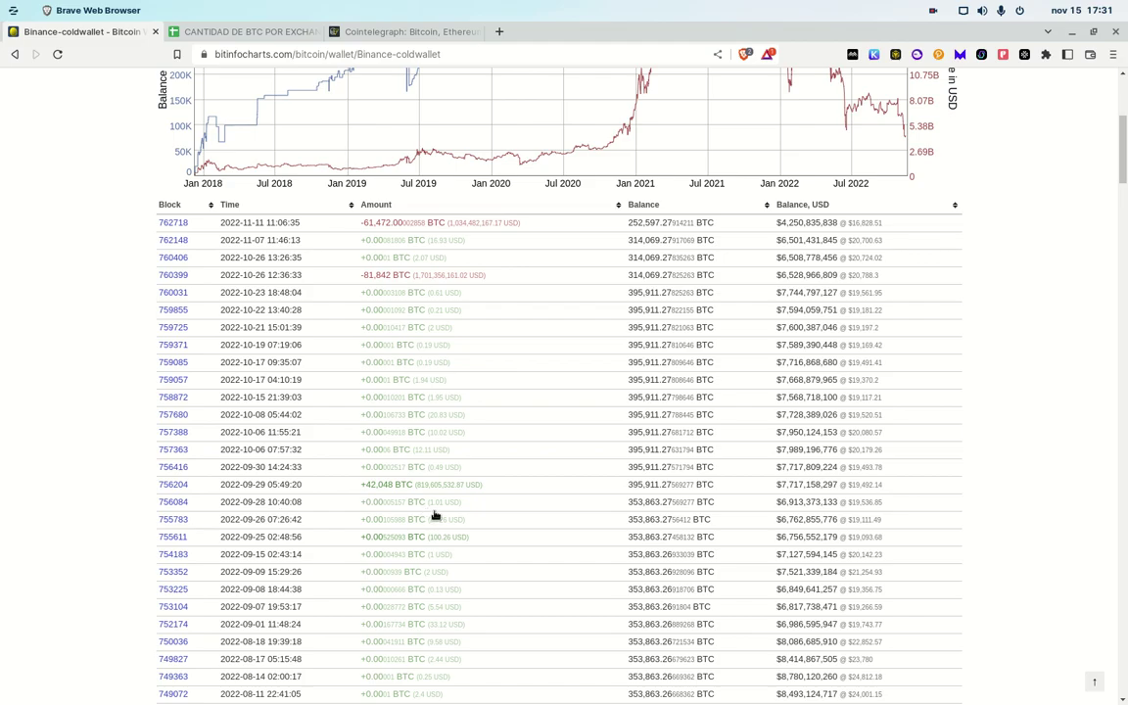
scroll(436, 516, "up", 2)
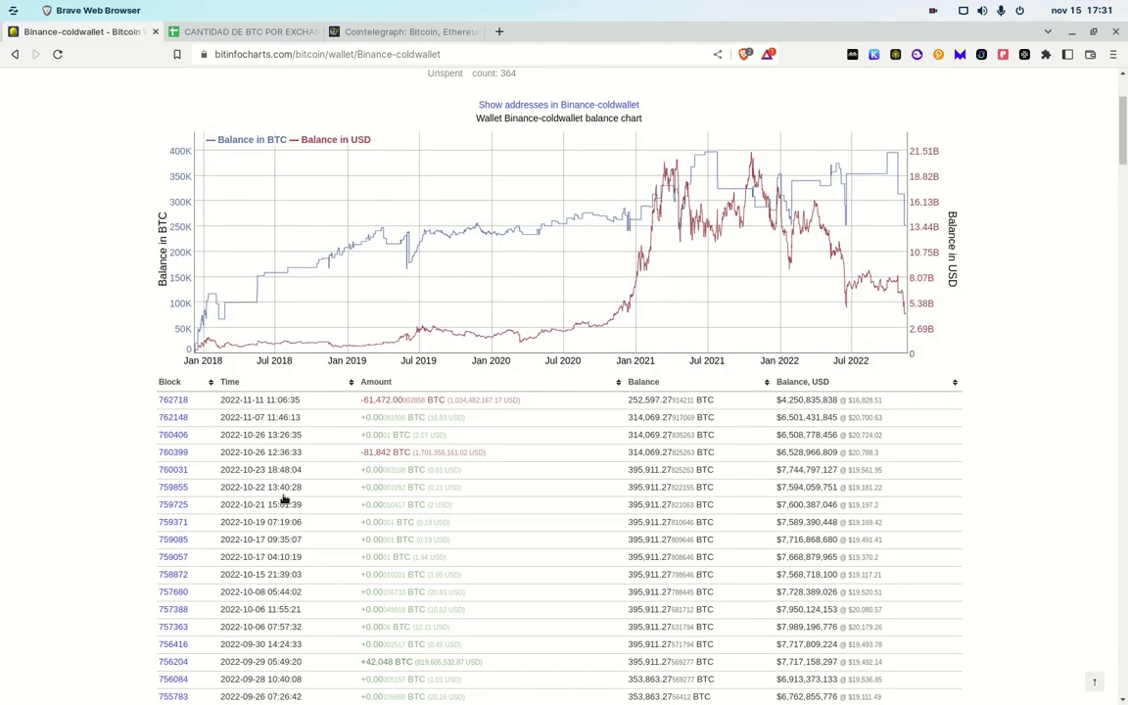
scroll(284, 499, "down", 2)
scroll(316, 575, "down", 10)
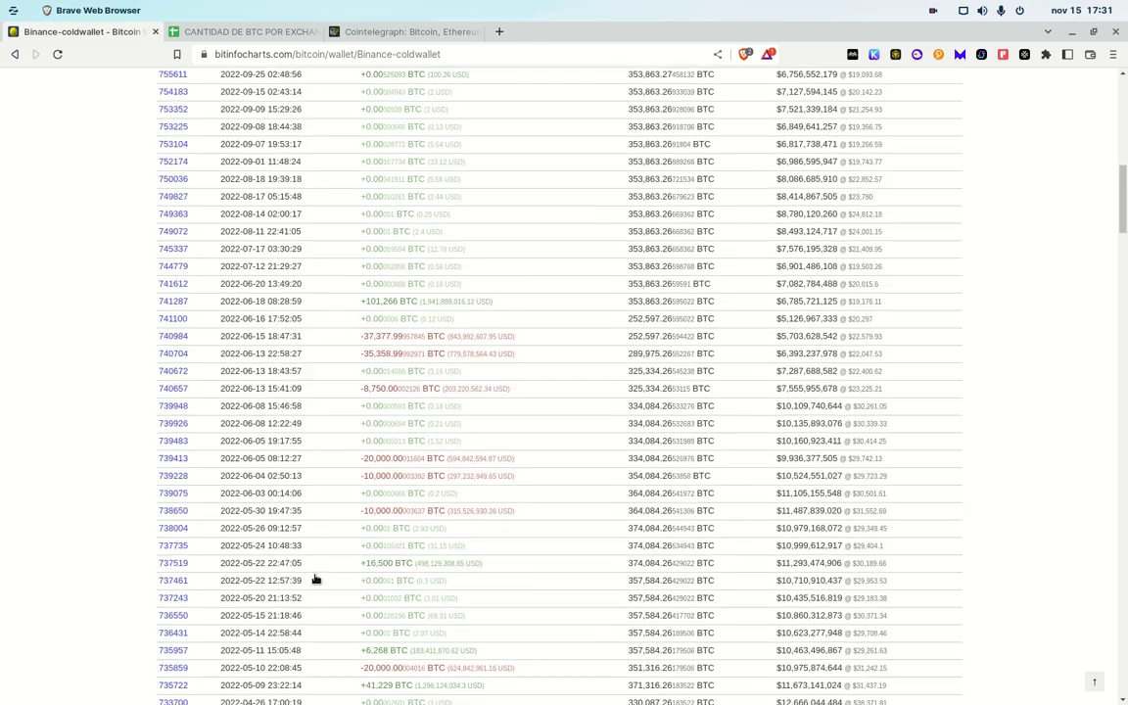
scroll(302, 567, "up", 15)
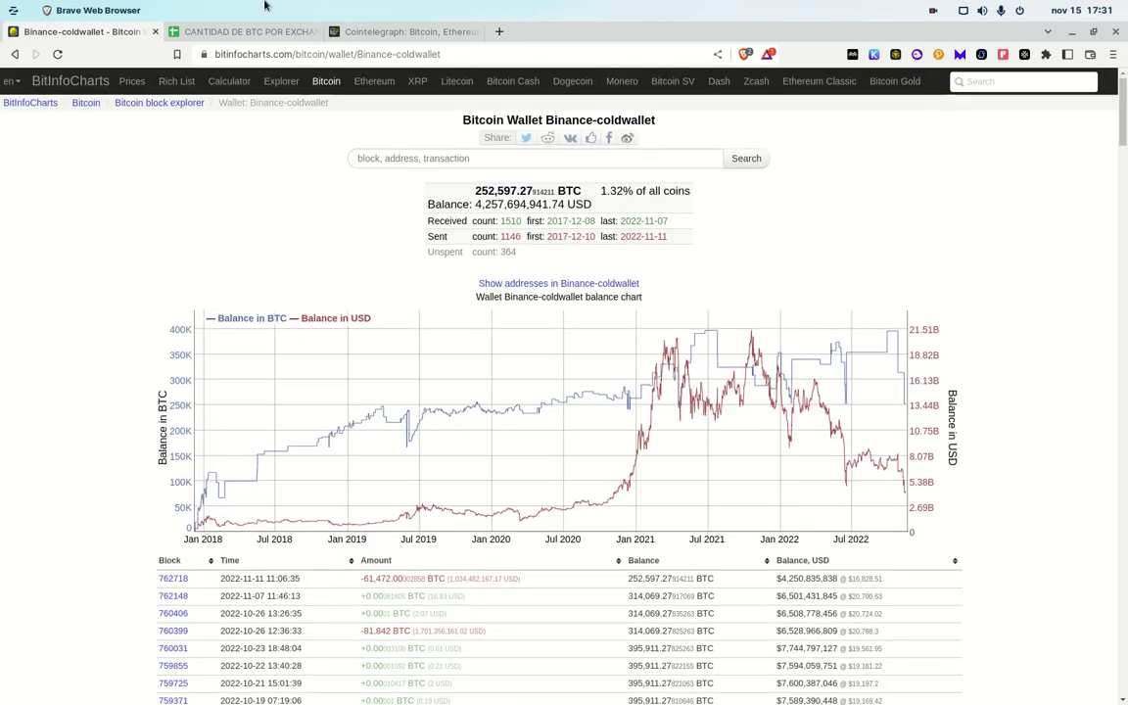
Switch to the CANTIDAD DE BTC POR EXCHANGE spreadsheet and inspect the formula behind the BINANCE total in H3
left_click(250, 32)
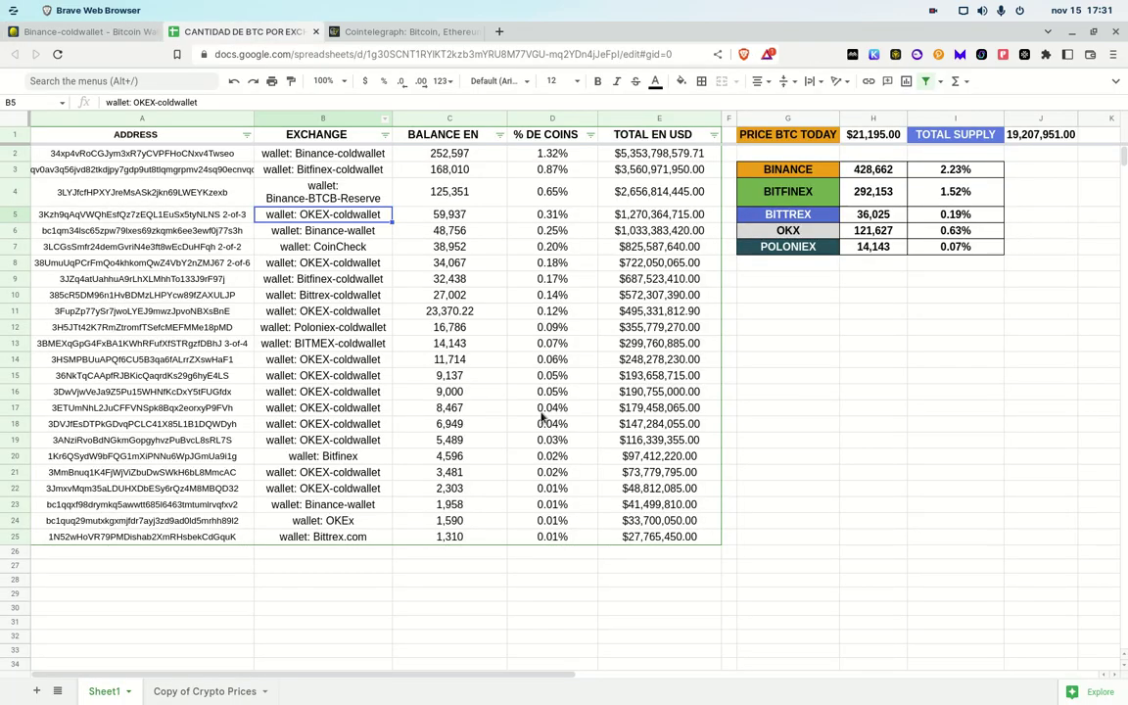
left_click(615, 431)
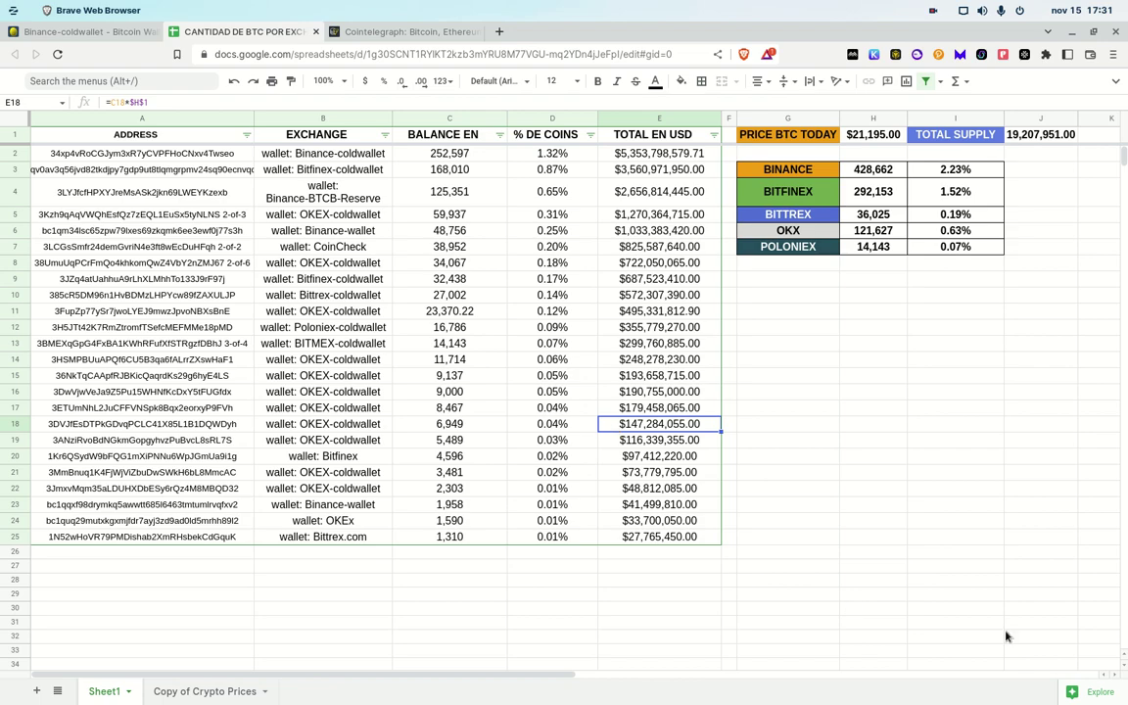
left_click(937, 565)
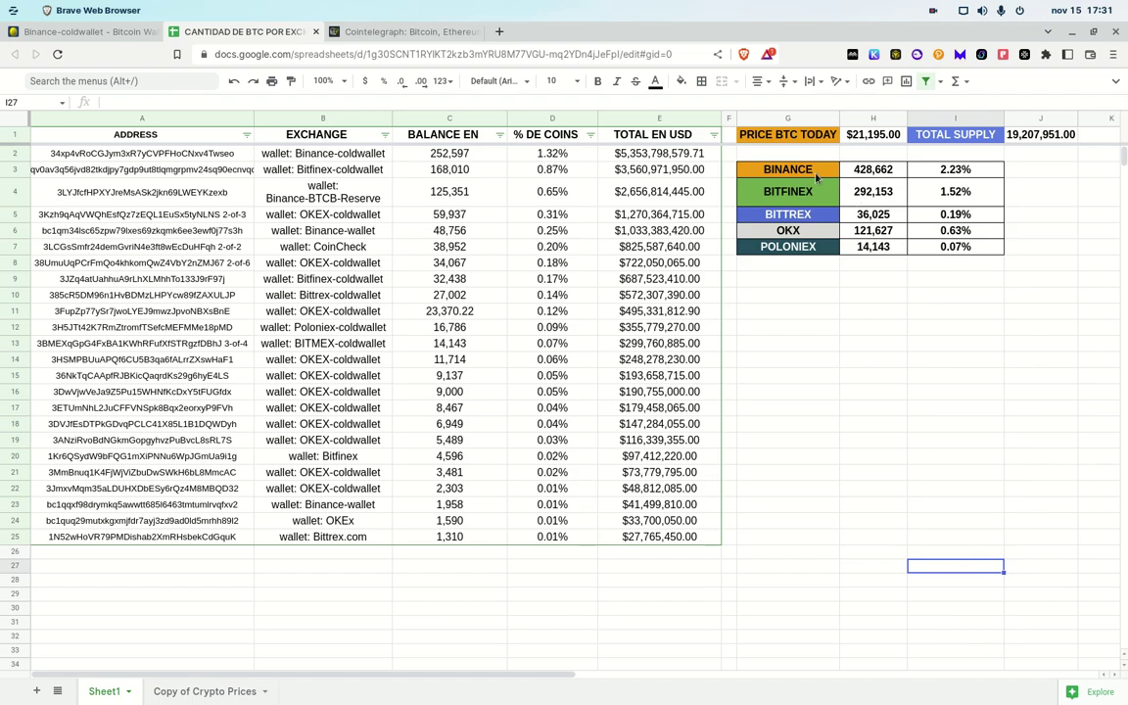
left_click(837, 170)
left_click(844, 170)
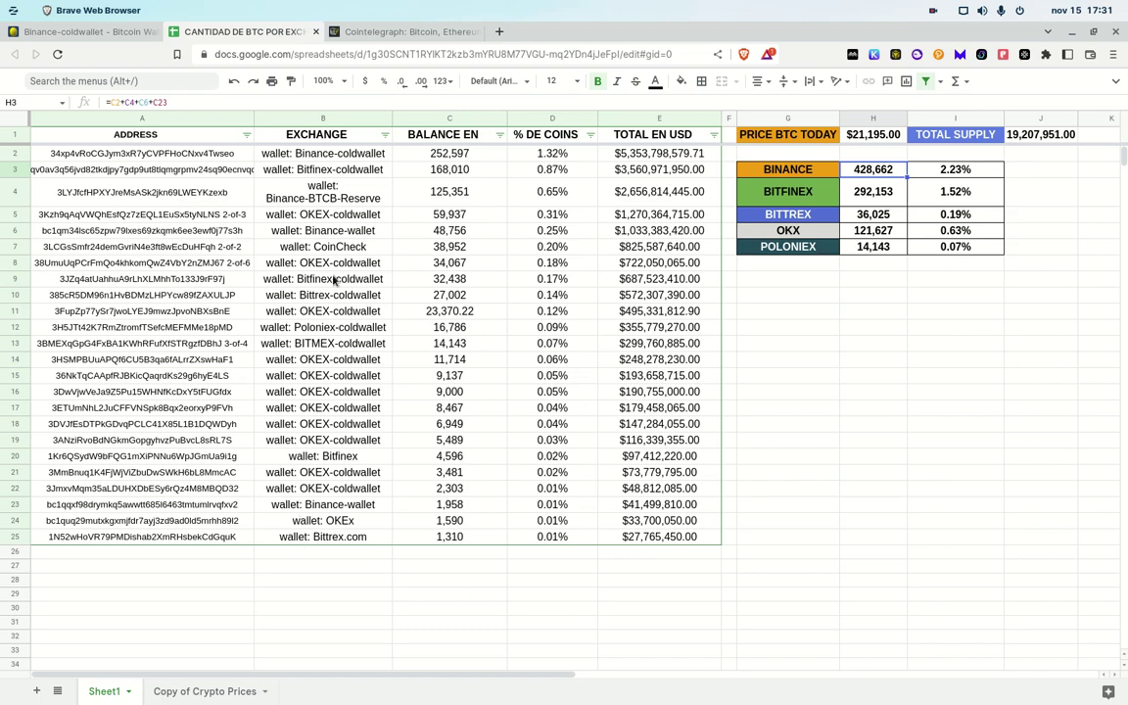
Inspect the total formulas for BITFINEX, BITTREX and OKX, along with BITTREX's percentage-of-supply formula
left_click(874, 202)
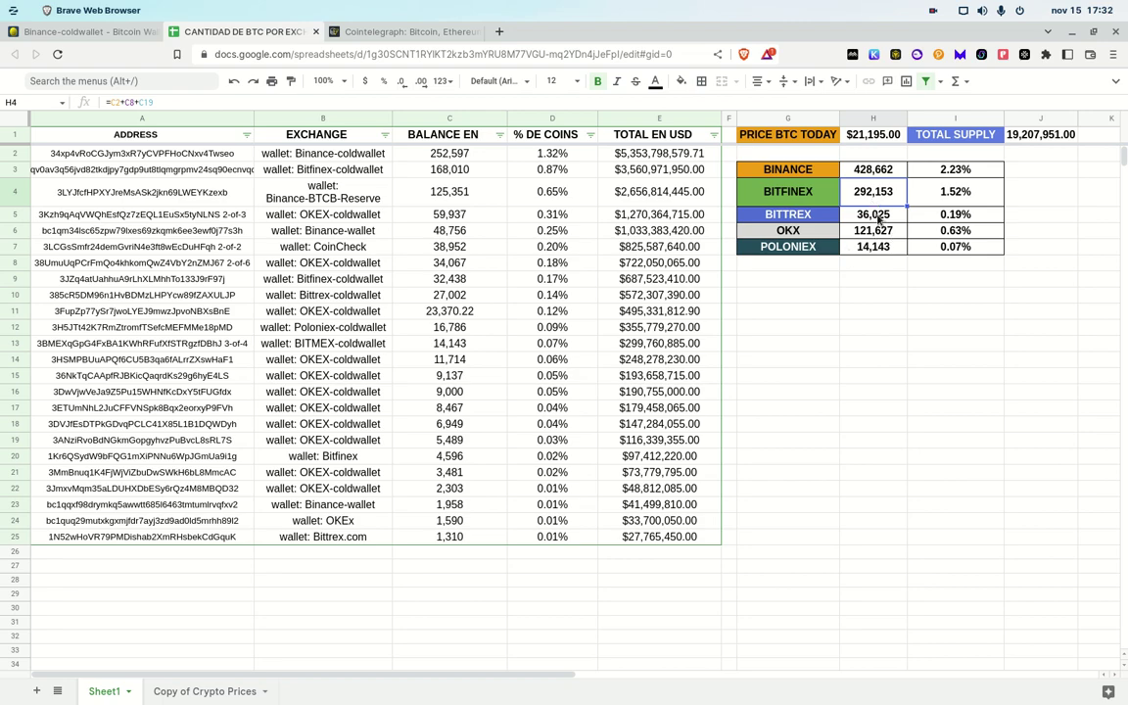
left_click(876, 221)
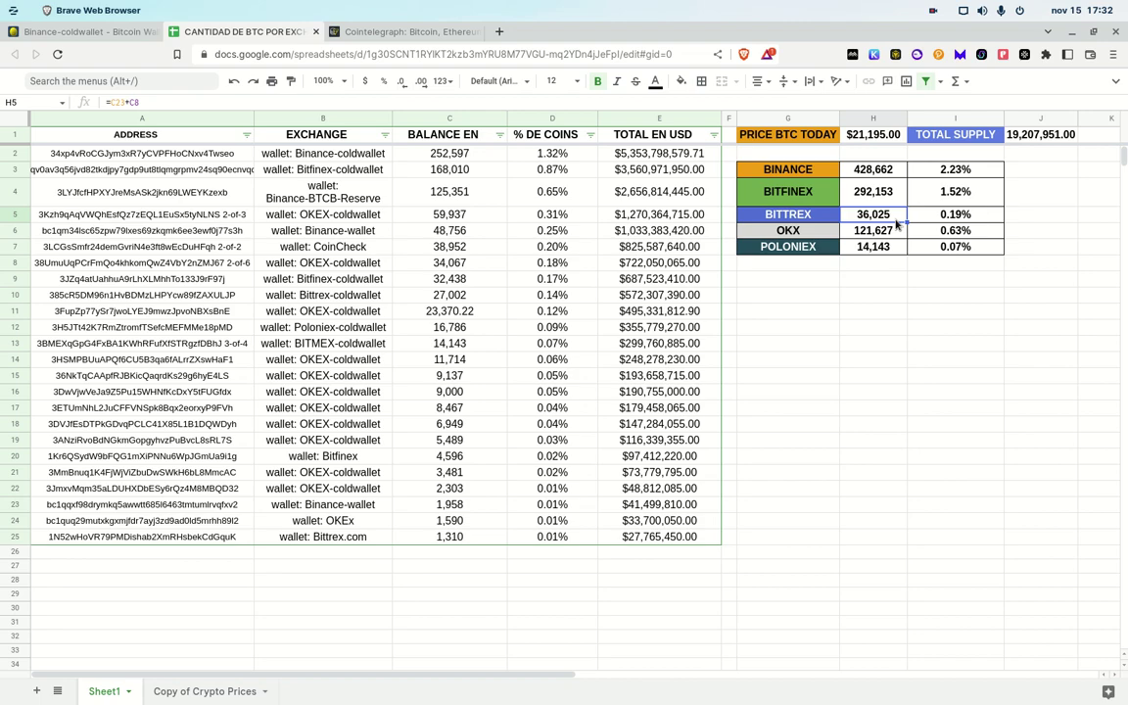
left_click(979, 222)
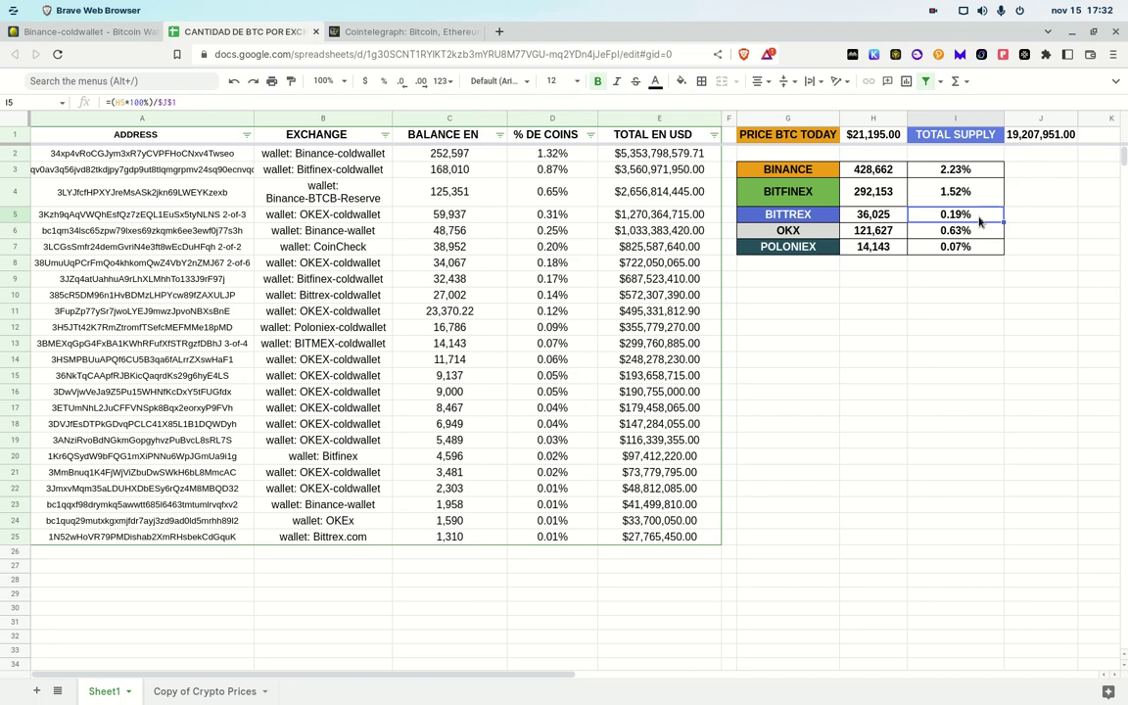
key("Down")
key("Left")
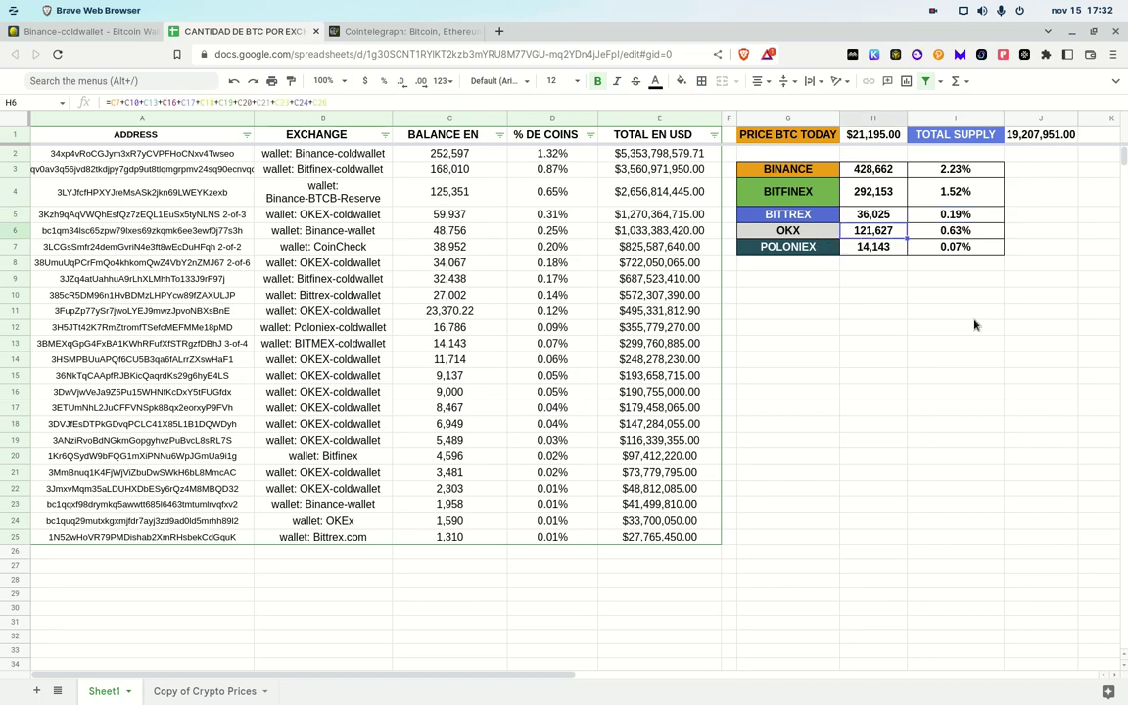
Select the whole exchange summary table, G3:I7, from BINANCE to POLONIEX
left_click(788, 177)
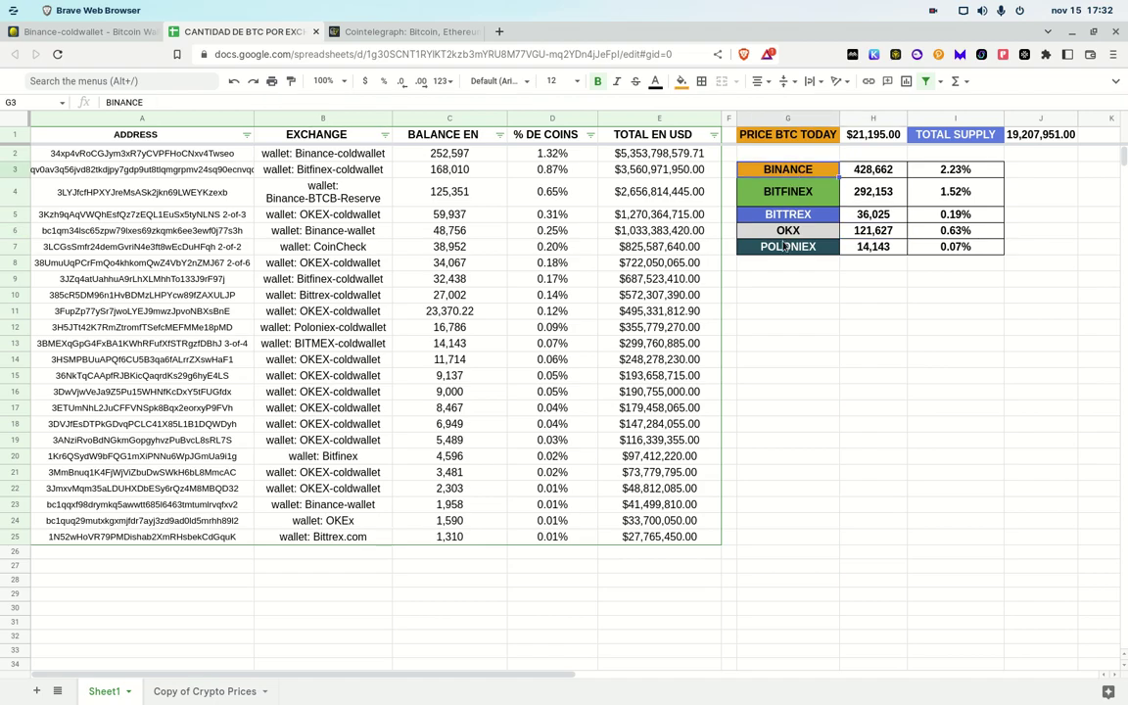
key("shift+Down")
key("shift+Down")
key("shift+Right")
key("shift+Right")
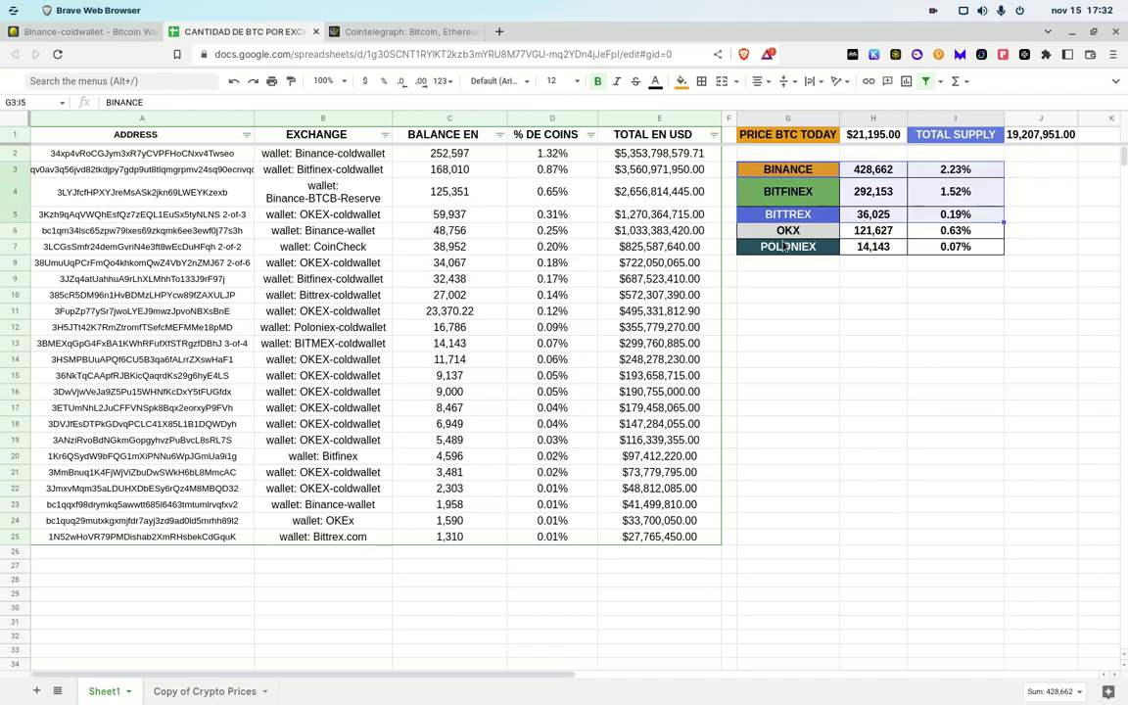
key("shift+Down")
key("shift+Down")
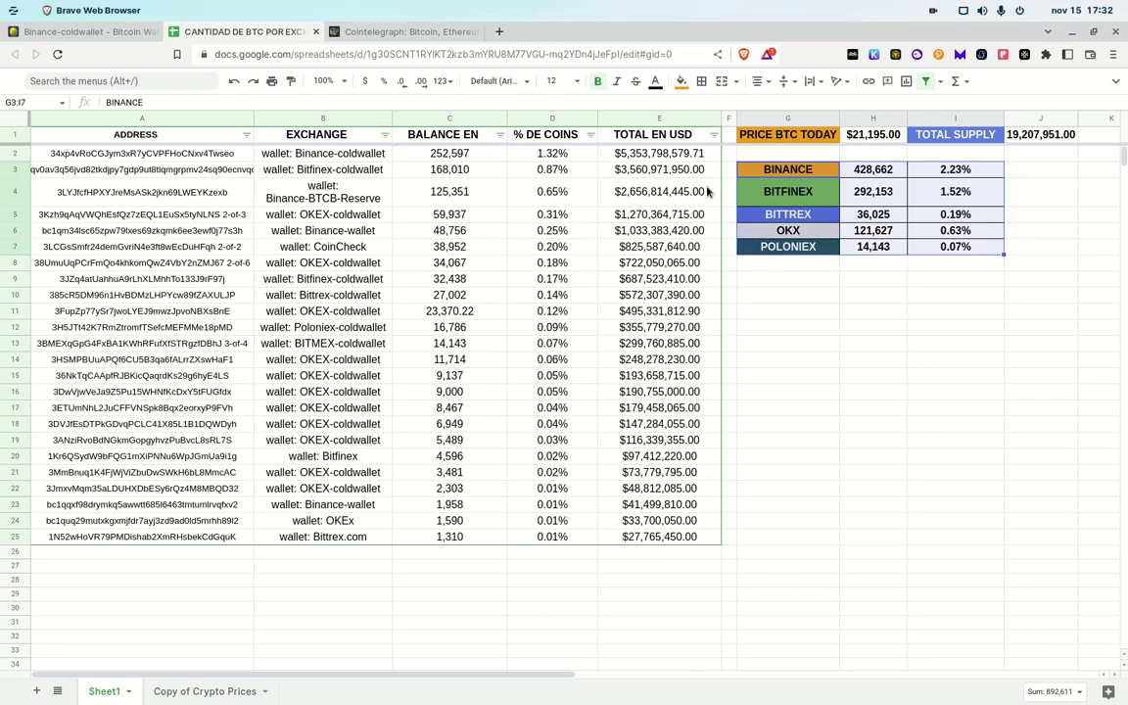
Show the spreadsheet's hidden title and menu header, look over the data commands for the summary table, and clear the selection
left_click(1122, 86)
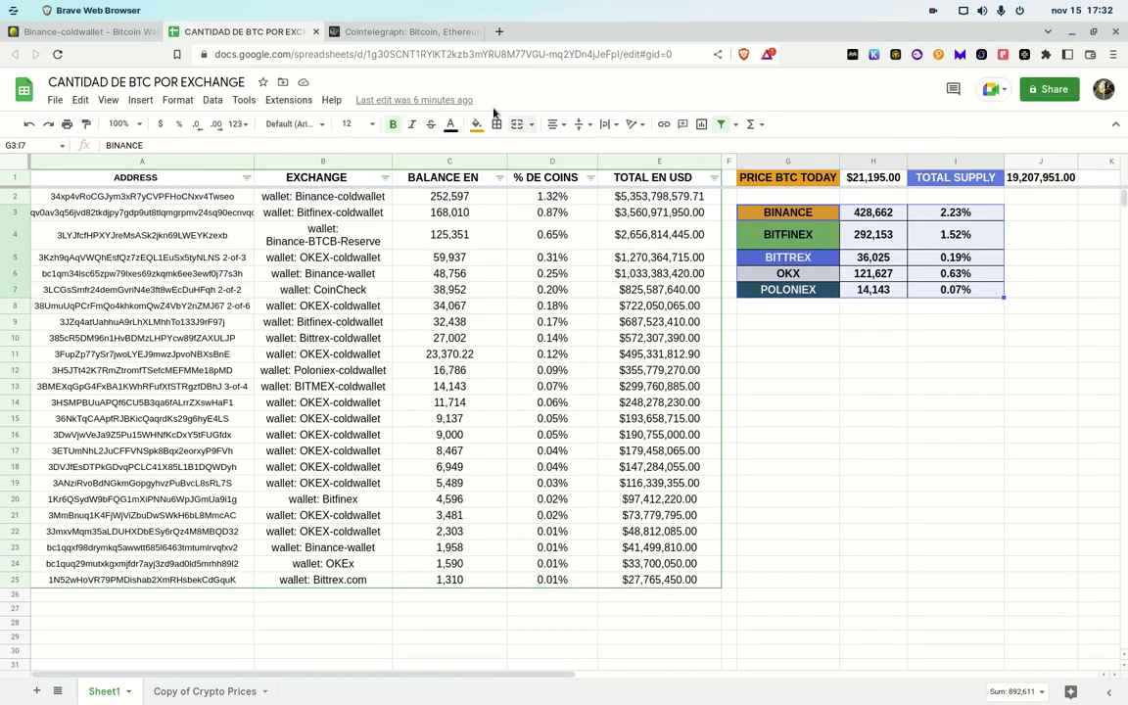
left_click(210, 100)
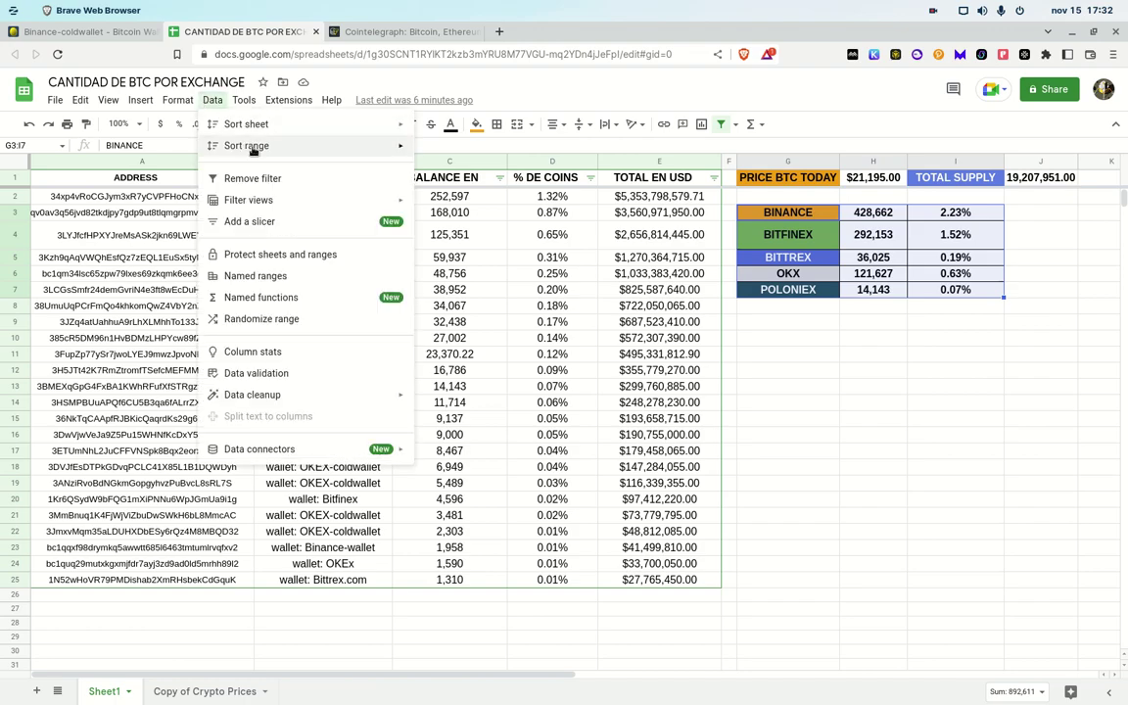
left_click(576, 179)
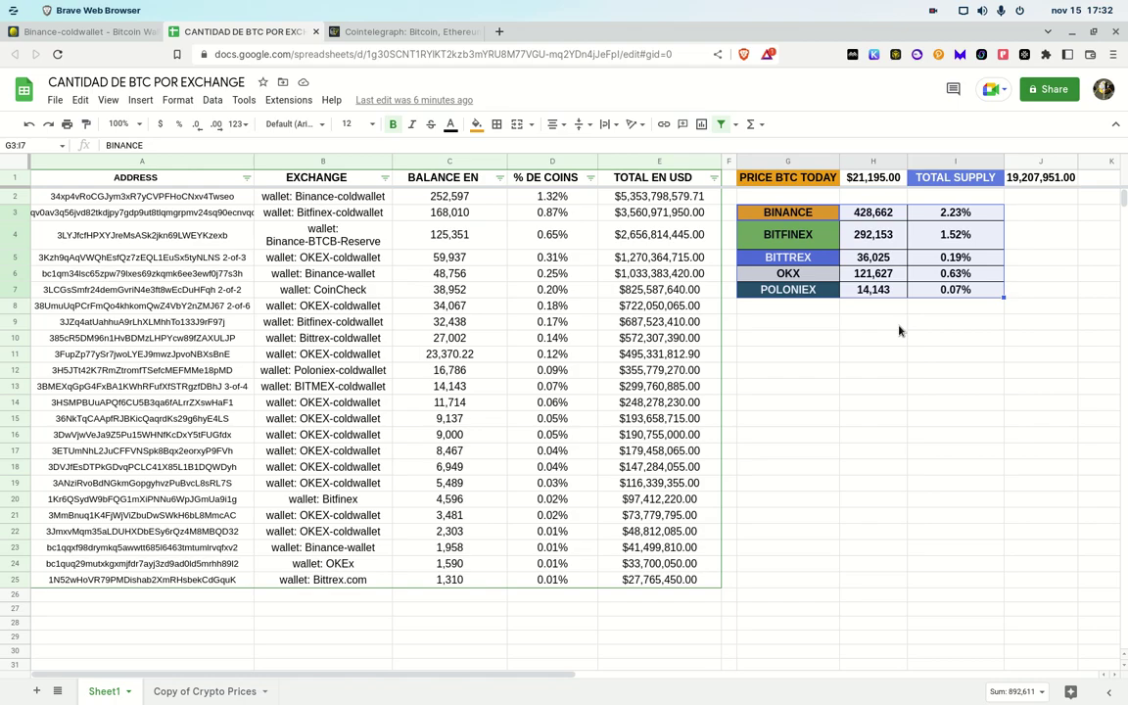
left_click(901, 327)
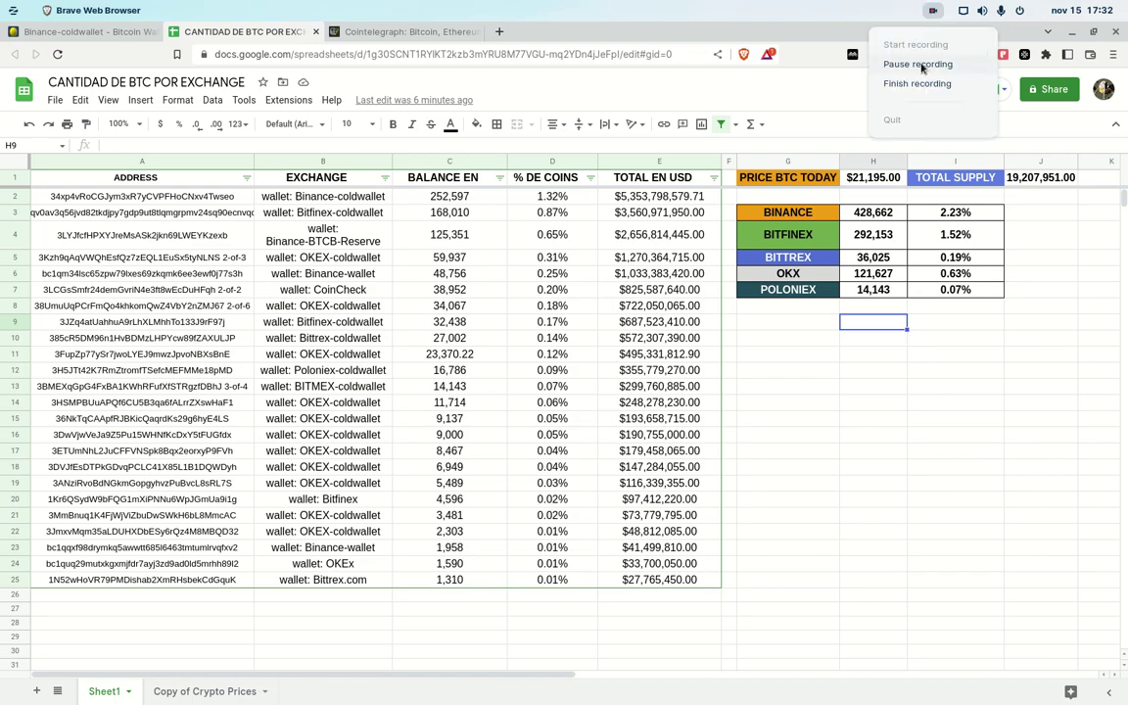
key("Return")
left_click(811, 402)
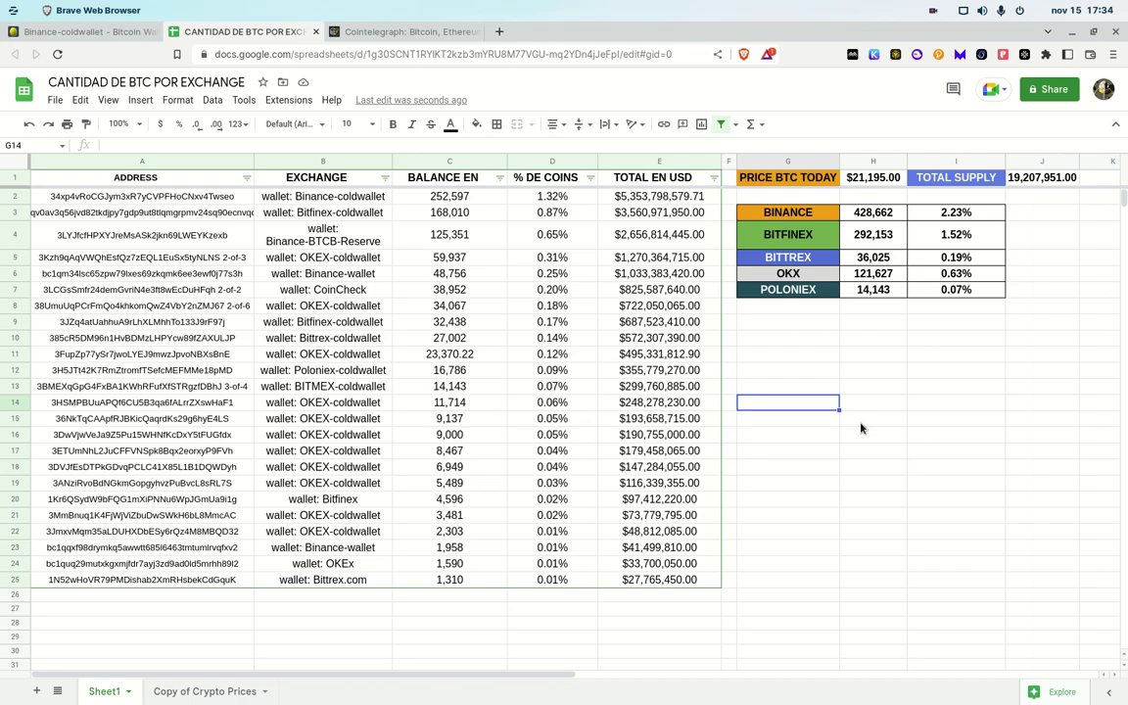
left_click(475, 304)
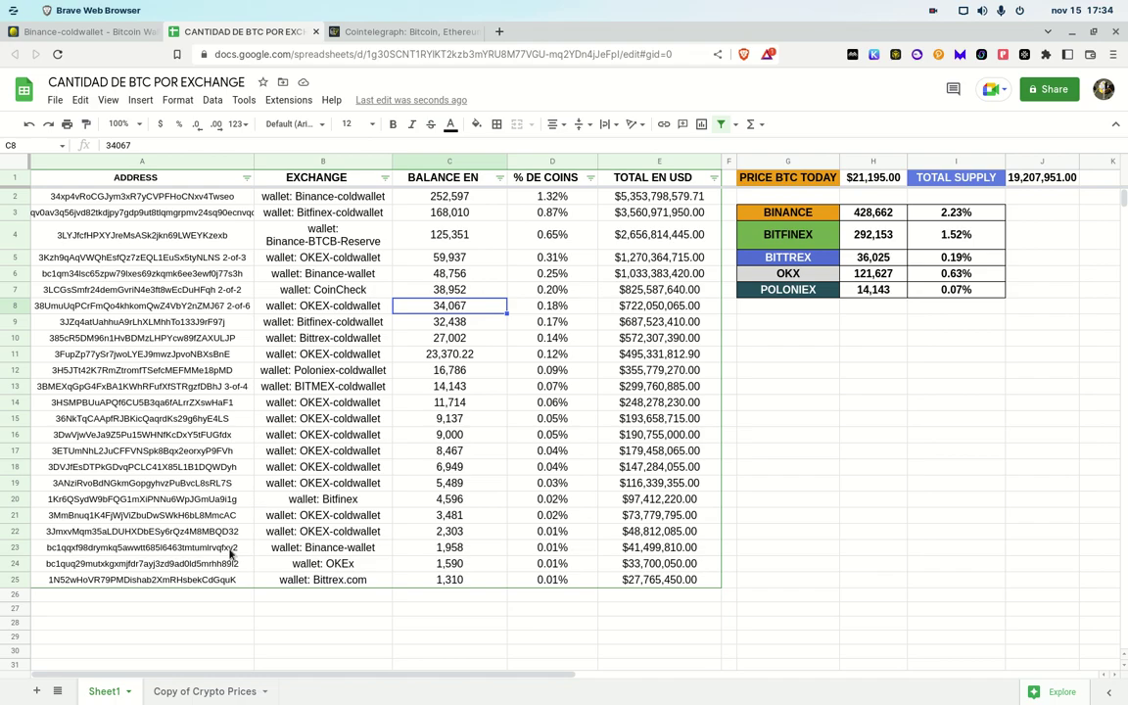
left_click(212, 579)
left_click(210, 563)
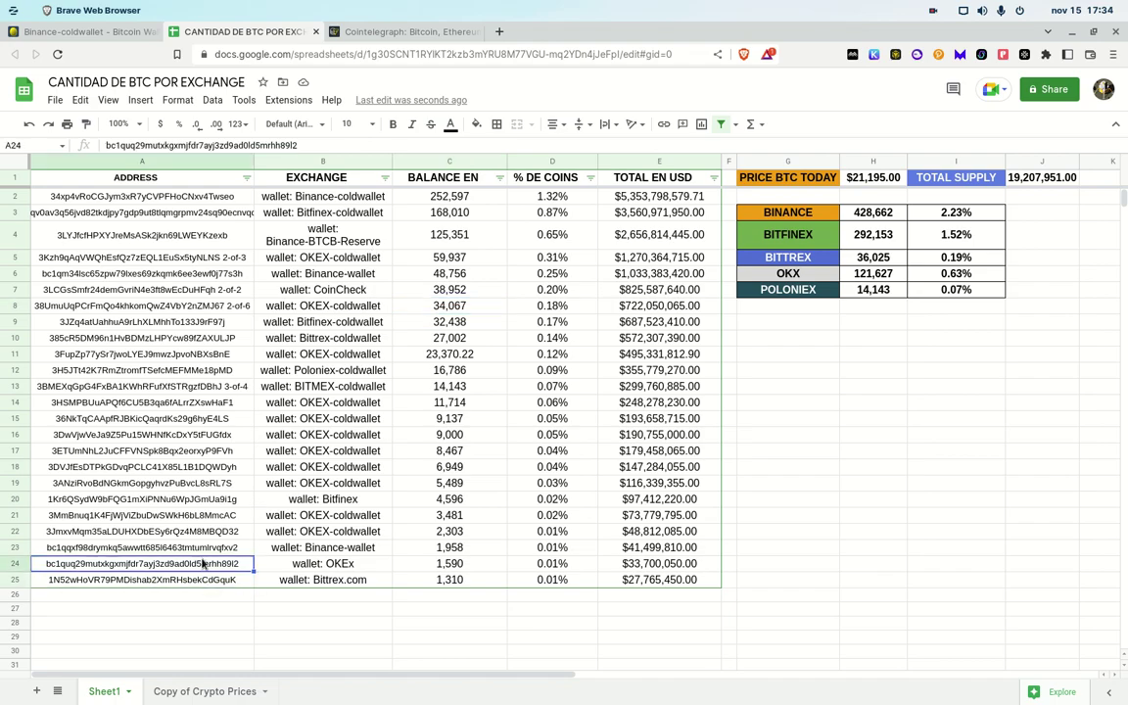
left_click(357, 406)
left_click(490, 355)
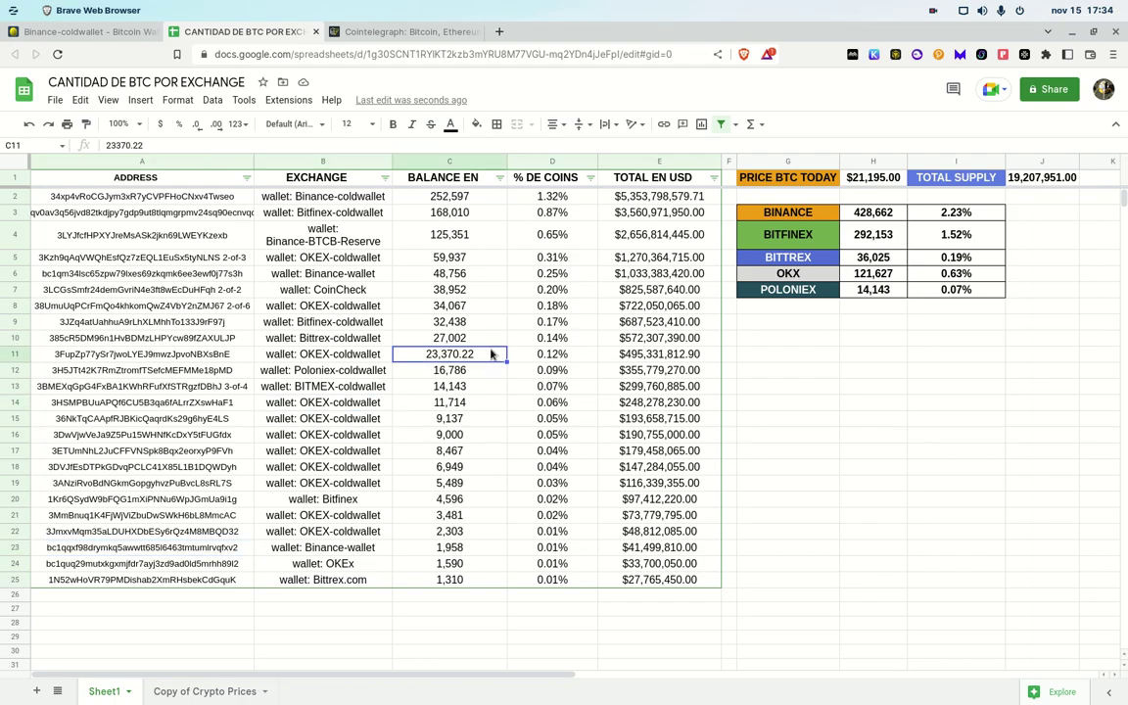
left_click(487, 257)
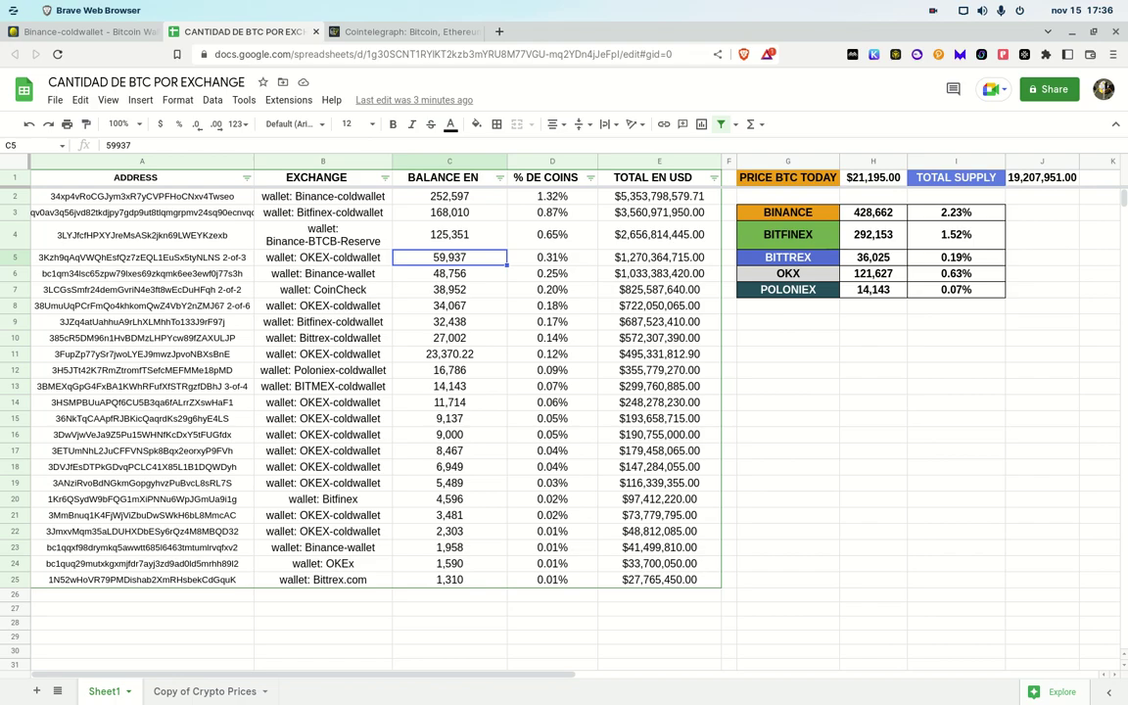
left_click(845, 480)
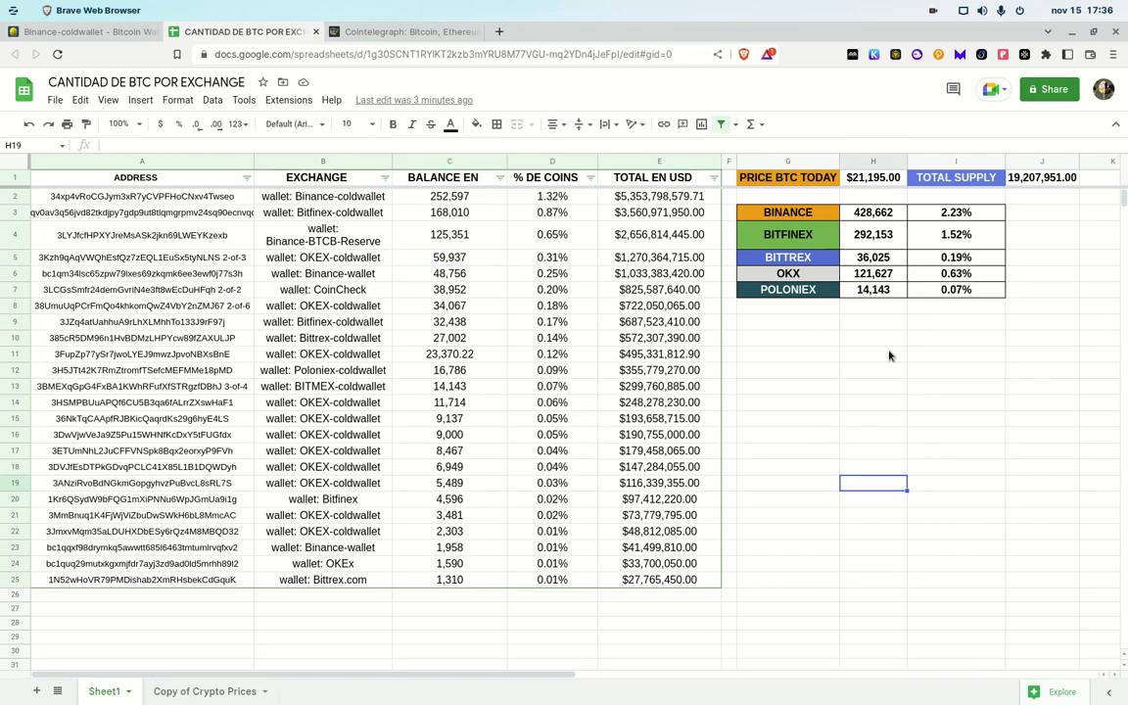
Switch to the already open Cointelegraph home page
left_click(392, 32)
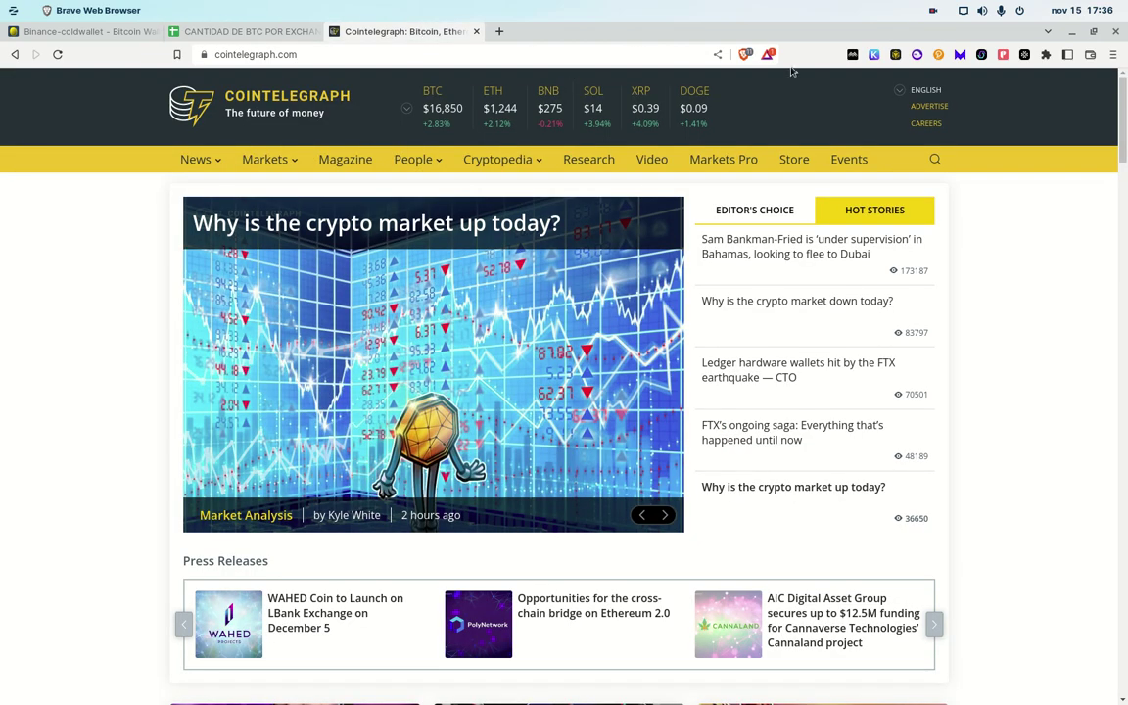
left_click(932, 10)
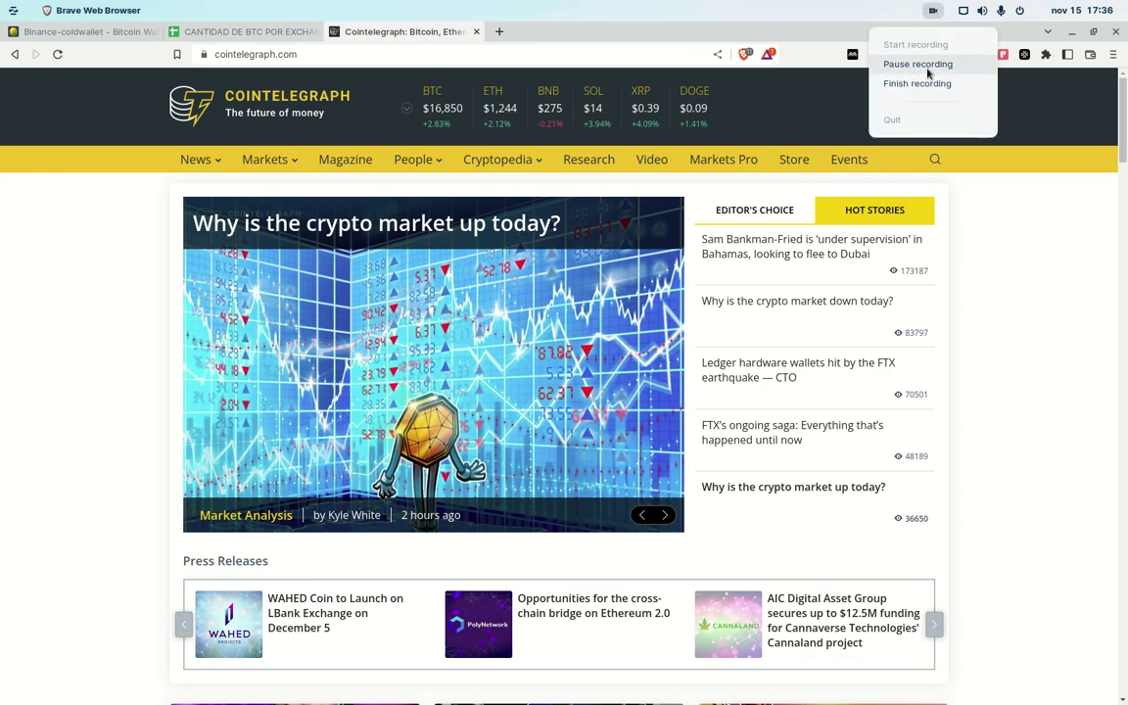